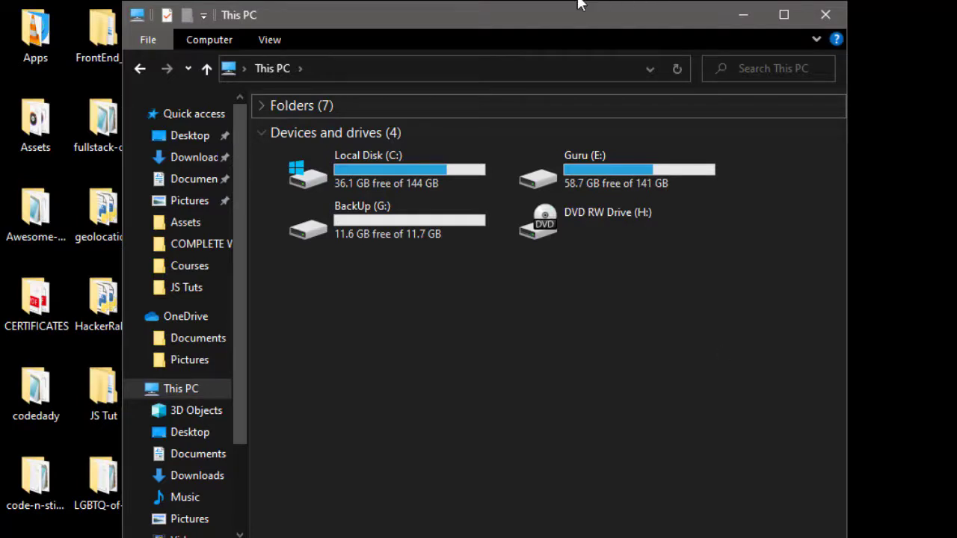
Open the Computer Management console for This PC
{"action": "left_click_drag", "start_coordinate": [510, 9], "coordinate": [578, 14]}
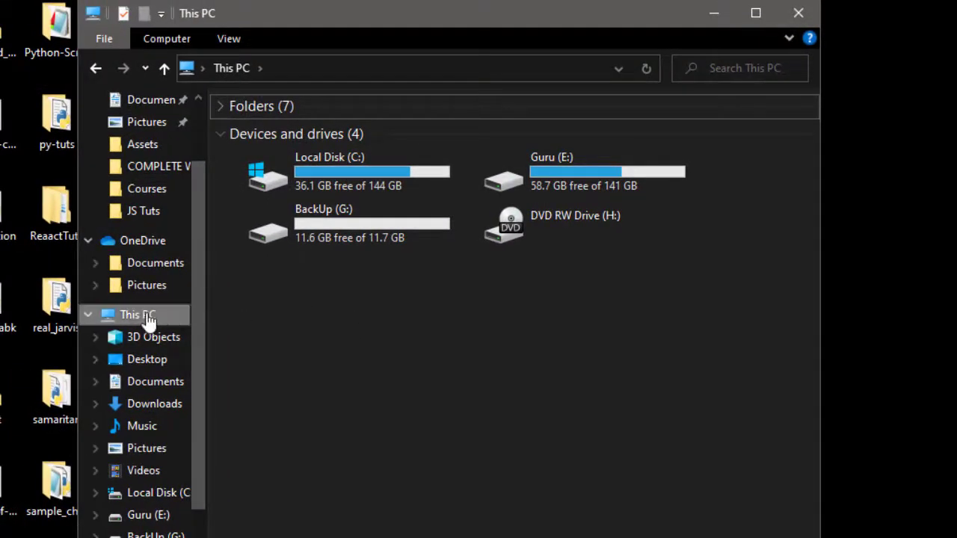
{"action": "right_click", "coordinate": [140, 318]}
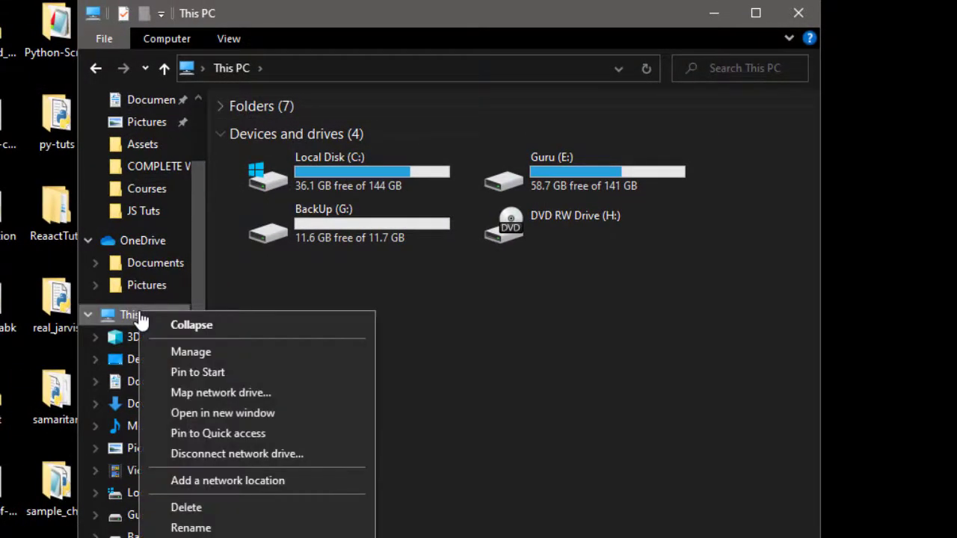
{"action": "left_click", "coordinate": [208, 351]}
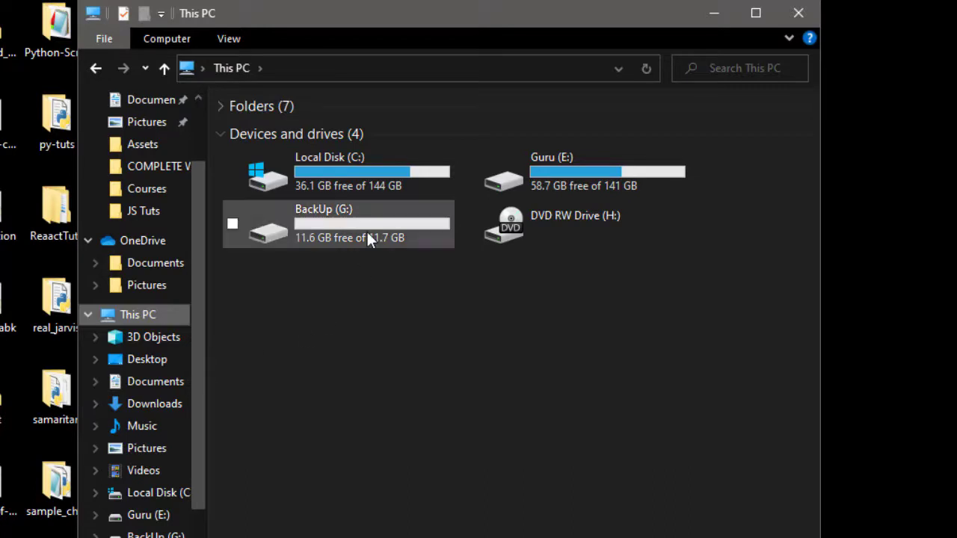
{"action": "mouse_move", "coordinate": [367, 230]}
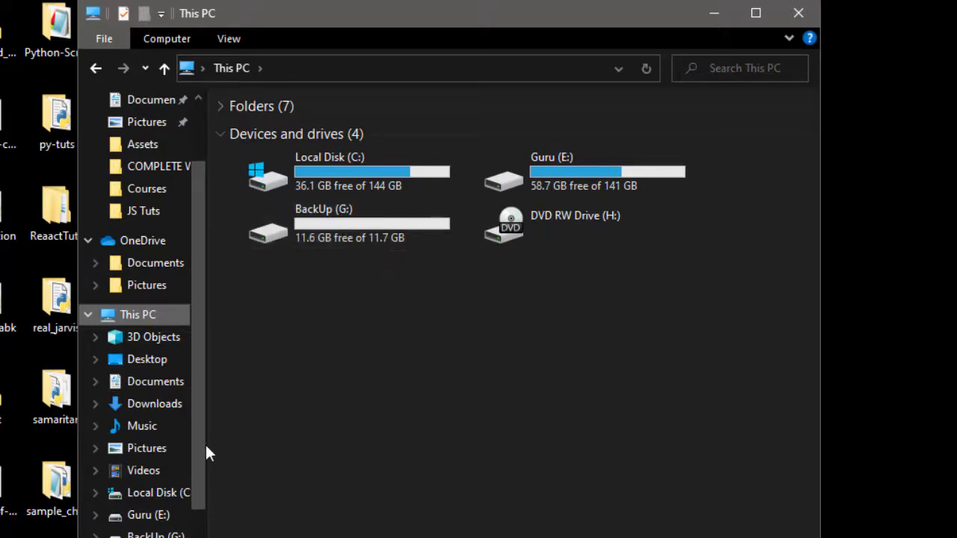
{"action": "scroll", "coordinate": [200, 448], "scroll_direction": "down", "scroll_amount": 1}
{"action": "scroll", "coordinate": [199, 448], "scroll_direction": "down", "scroll_amount": 1}
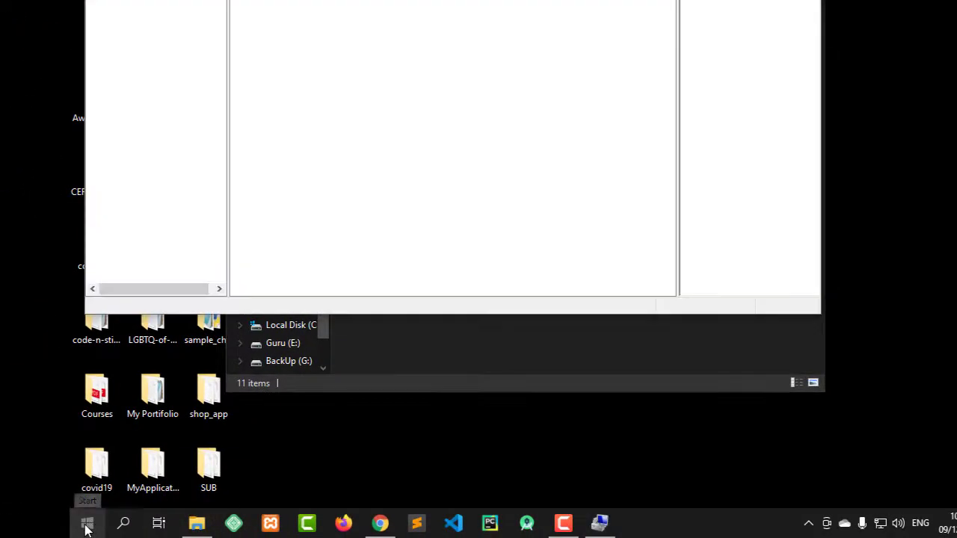
{"action": "right_click", "coordinate": [87, 529]}
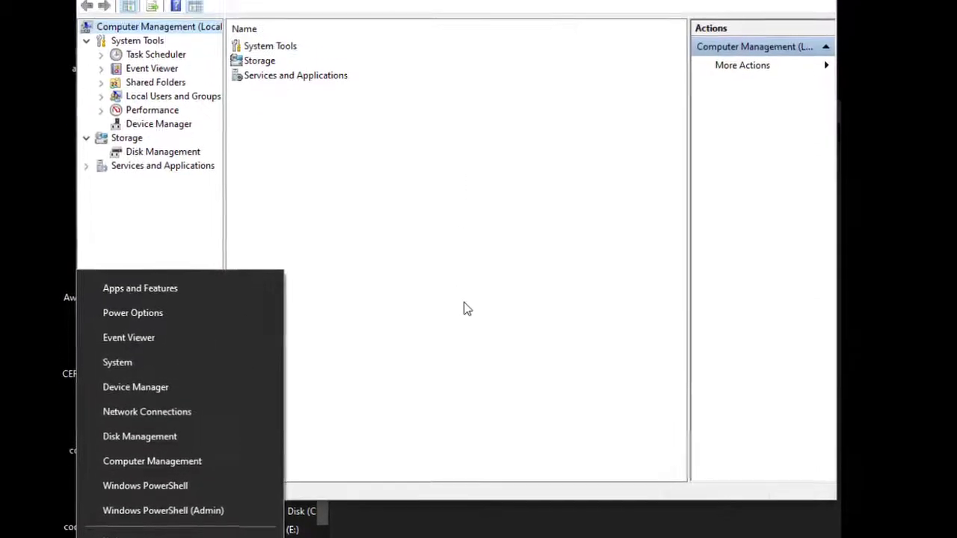
{"action": "left_click", "coordinate": [464, 145]}
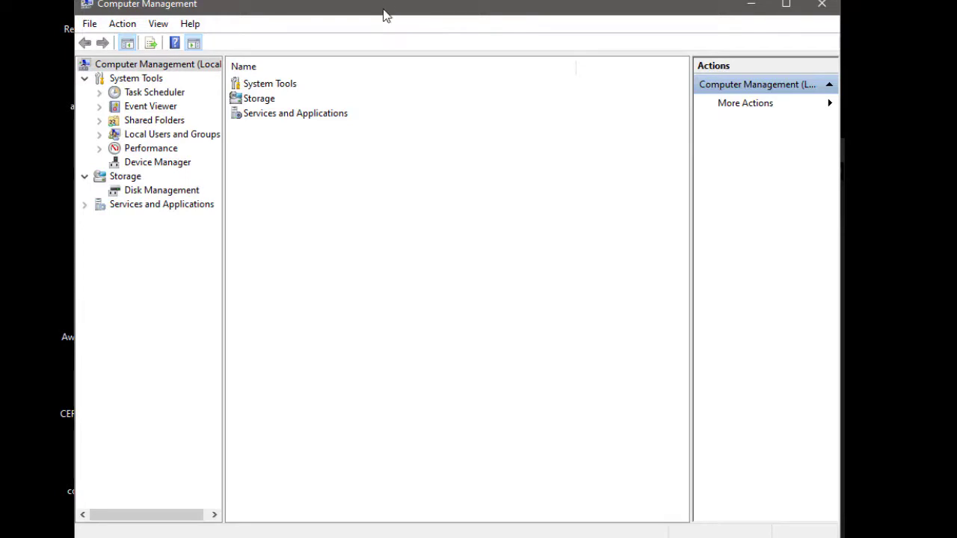
{"action": "left_click_drag", "start_coordinate": [383, 8], "coordinate": [436, 42]}
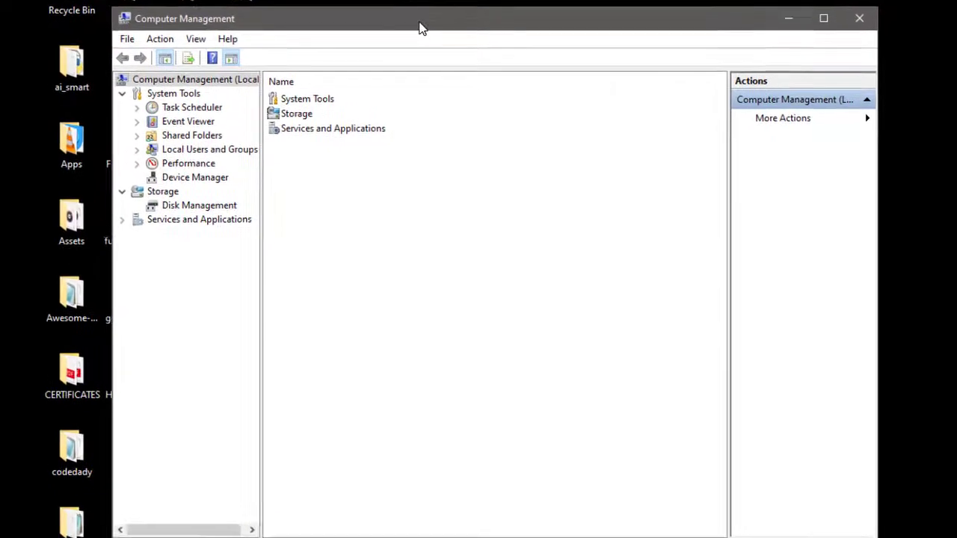
Display Disk Management under Storage and widen the window to show the volumes' capacity and free space columns in full
{"action": "left_click", "coordinate": [156, 183]}
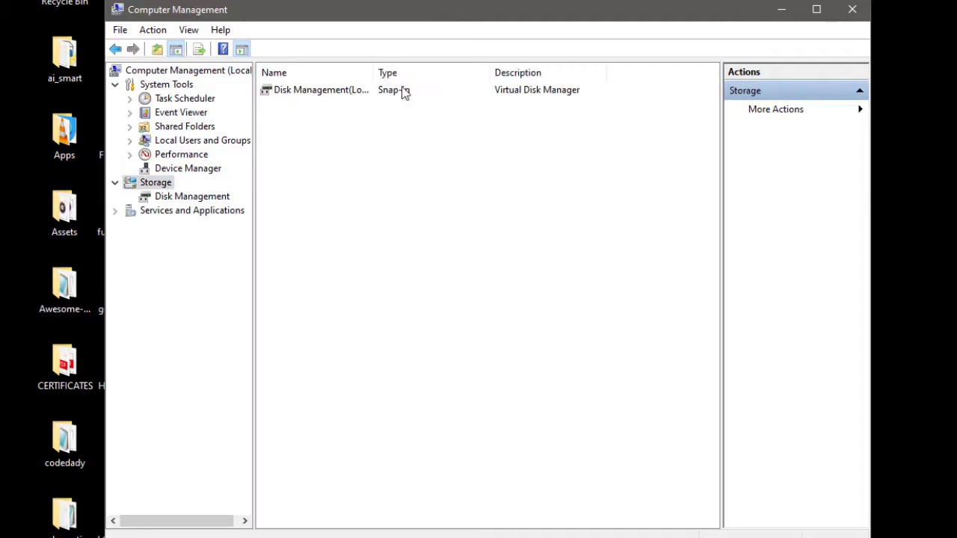
{"action": "left_click", "coordinate": [205, 199]}
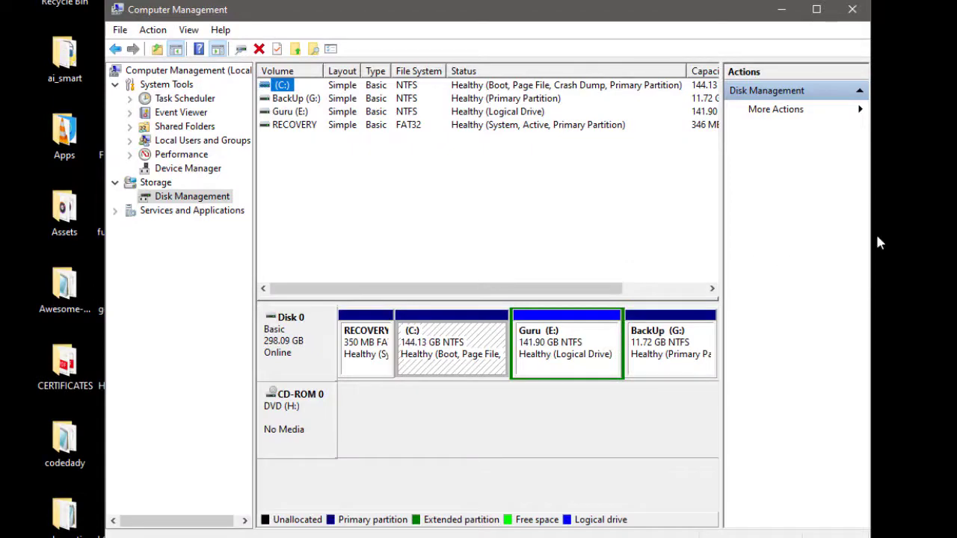
{"action": "left_click_drag", "start_coordinate": [871, 243], "coordinate": [956, 240]}
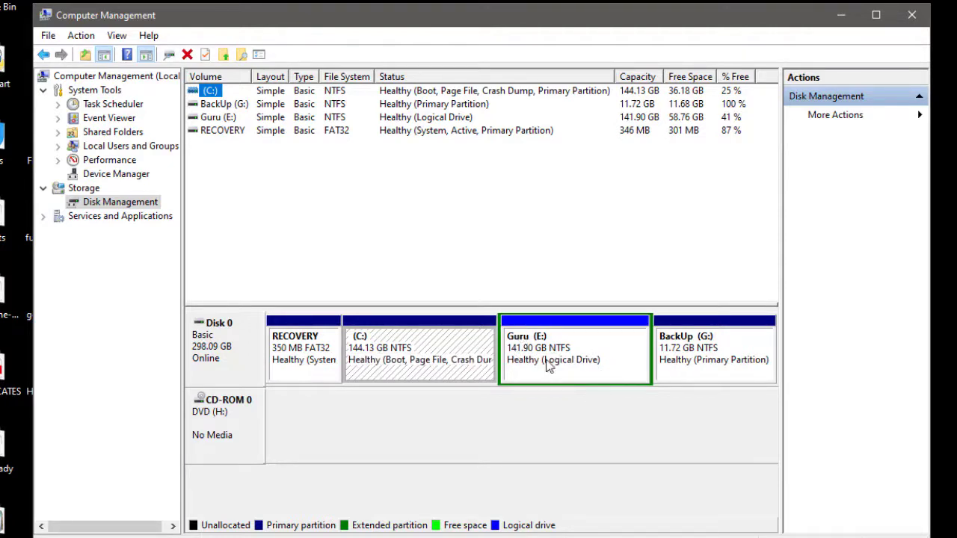
{"action": "left_click", "coordinate": [678, 120]}
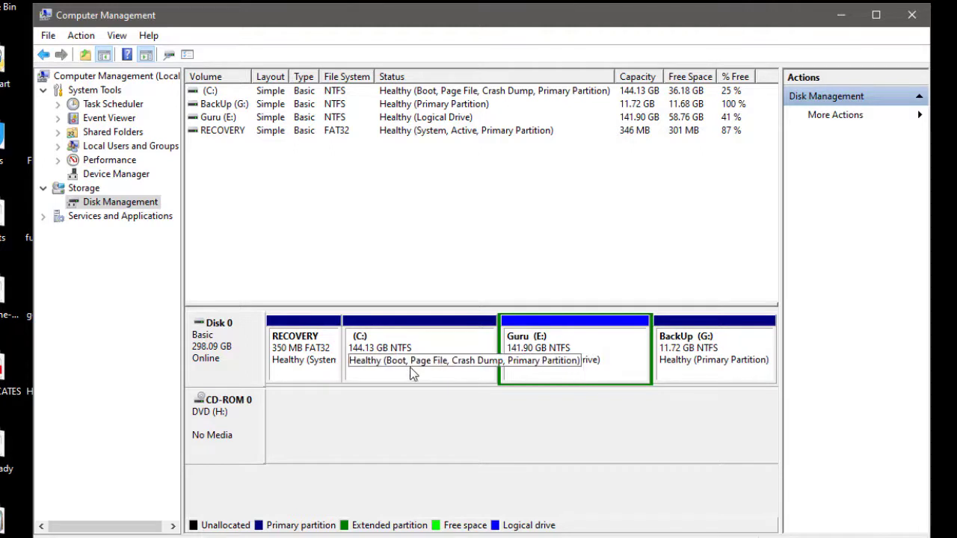
Open the Shrink Volume settings for the Guru (E:) logical drive
{"action": "right_click", "coordinate": [544, 375]}
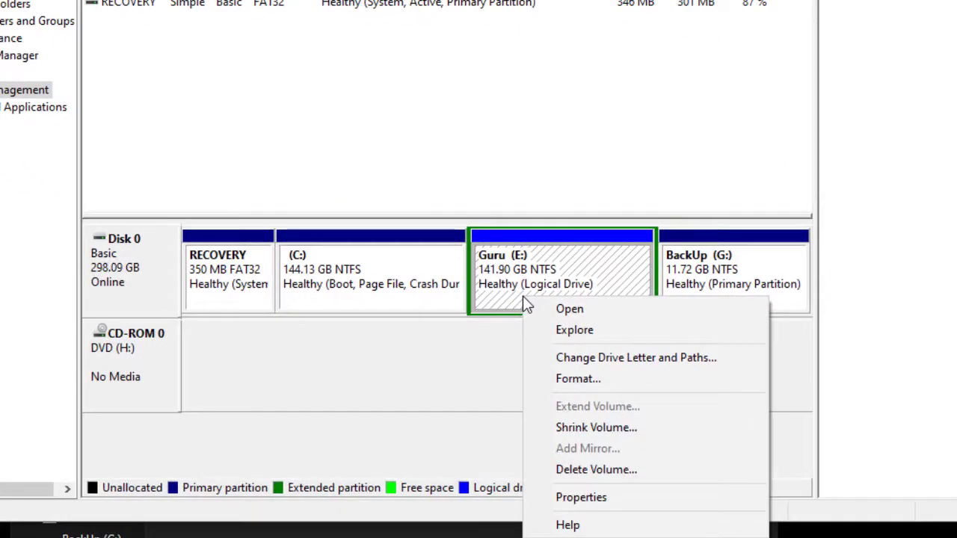
{"action": "left_click", "coordinate": [597, 428]}
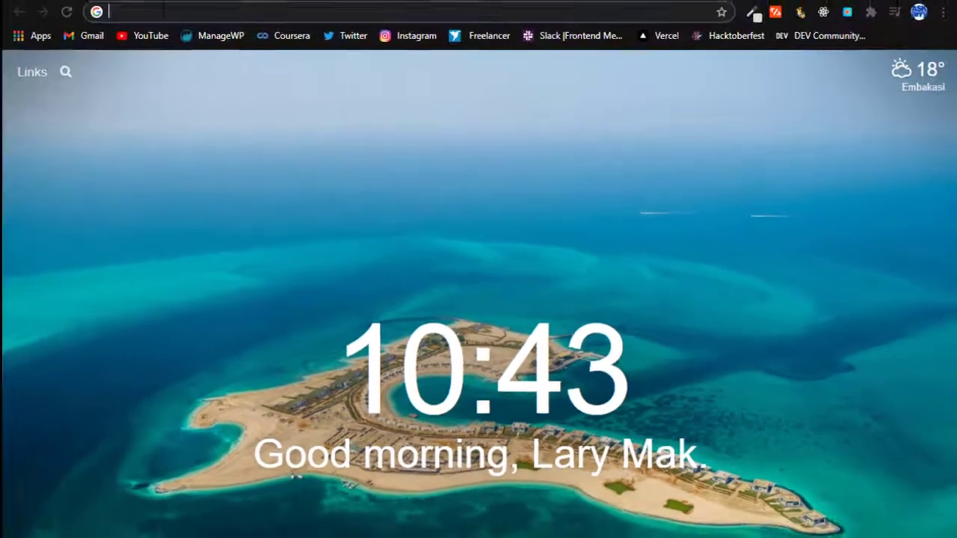
Switch to Chrome and search Google for "20gb to mb"
{"action": "left_click", "coordinate": [163, 11]}
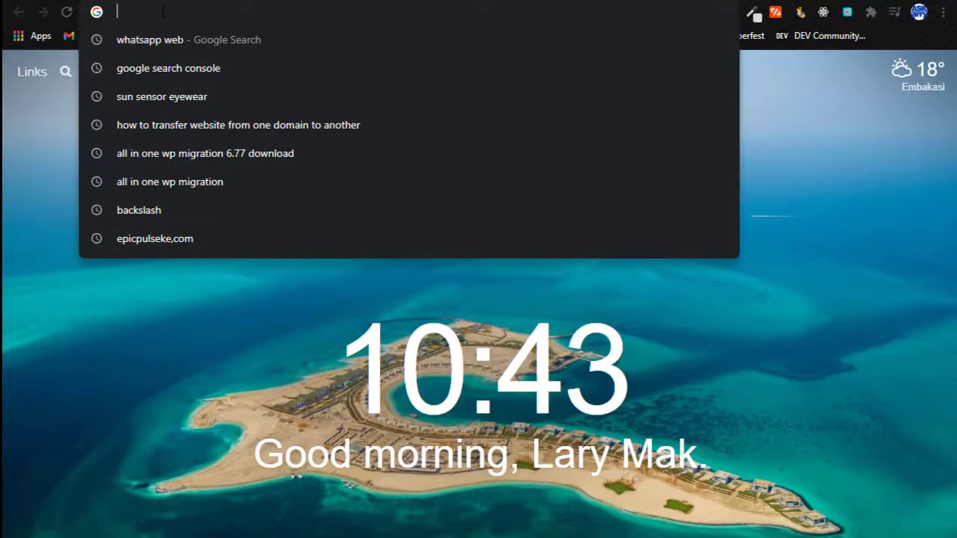
{"action": "type", "text": "20GB "}
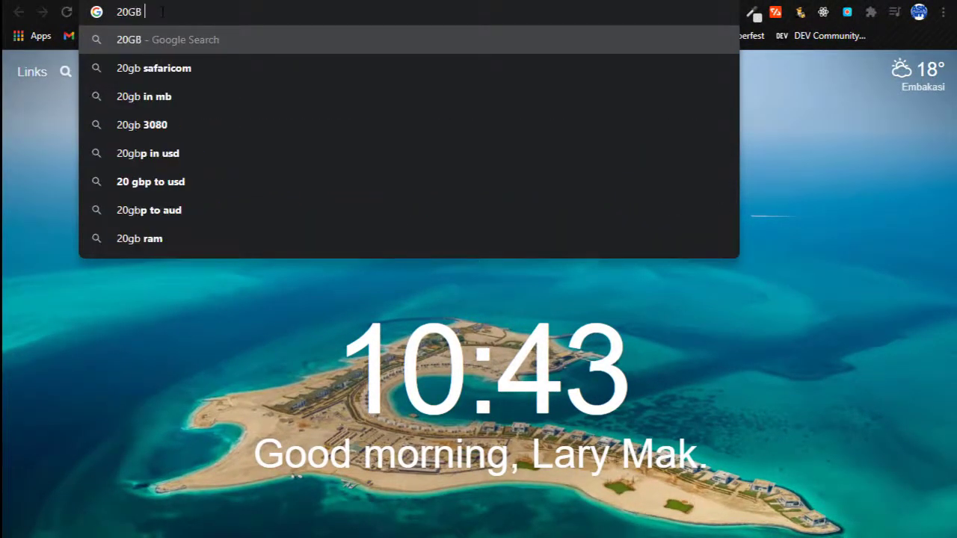
{"action": "type", "text": "TO"}
{"action": "key", "text": "Down"}
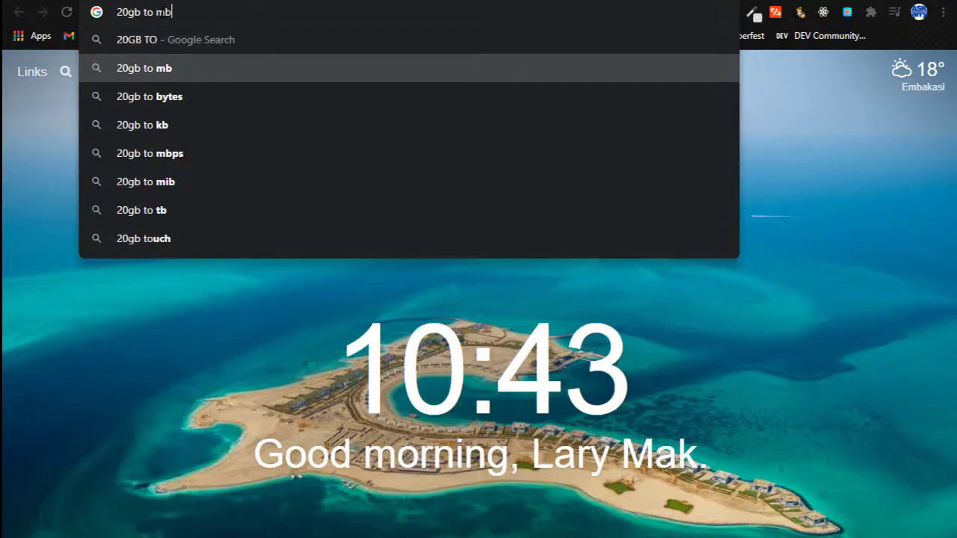
{"action": "key", "text": "Return"}
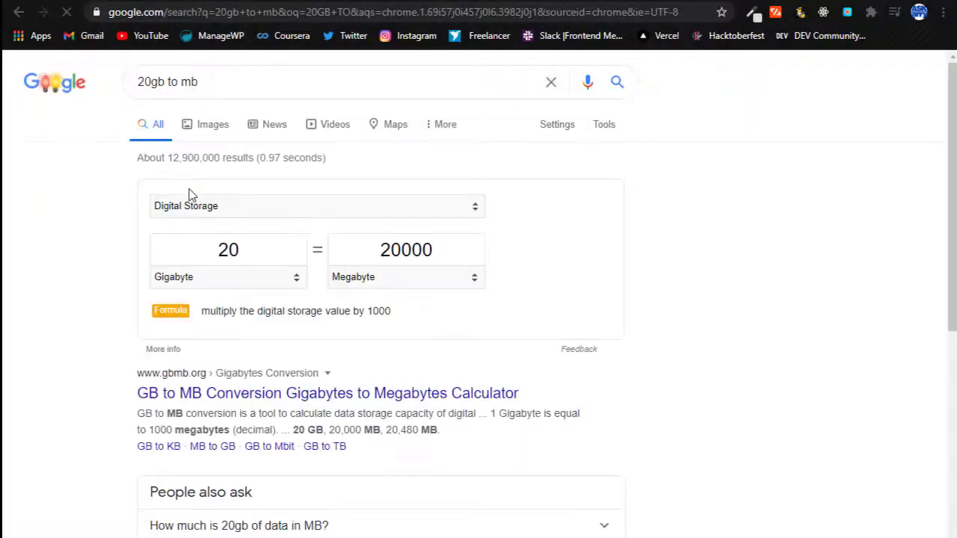
Copy the converted megabyte value and, back in Disk Management, shrink the Guru (E:) volume by 20000 MB
{"action": "left_click_drag", "start_coordinate": [437, 250], "coordinate": [373, 256]}
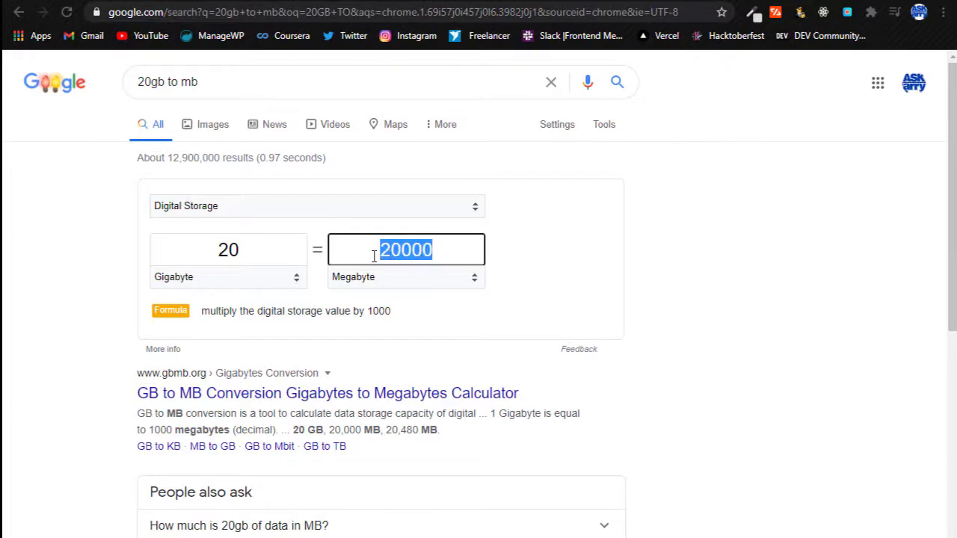
{"action": "right_click", "coordinate": [388, 252]}
{"action": "left_click", "coordinate": [430, 310]}
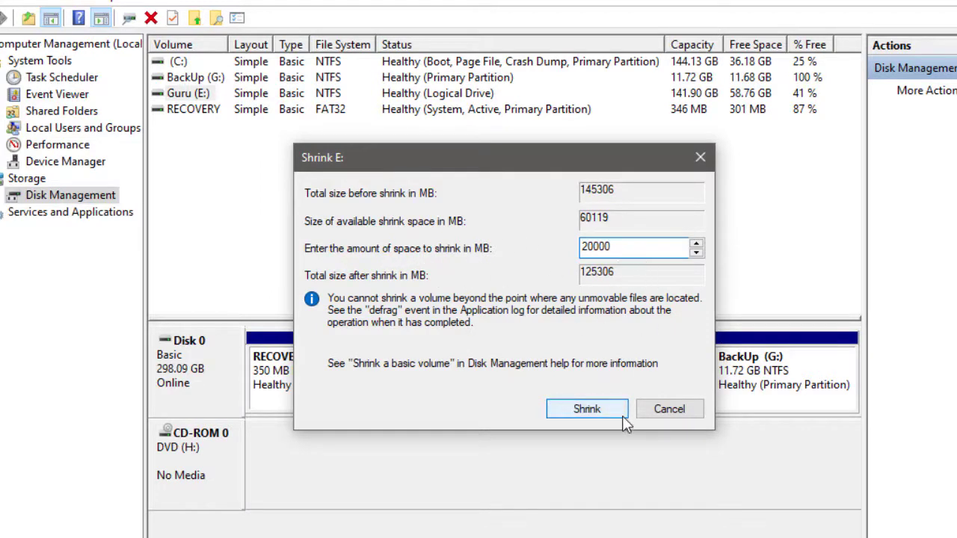
{"action": "left_click", "coordinate": [587, 409]}
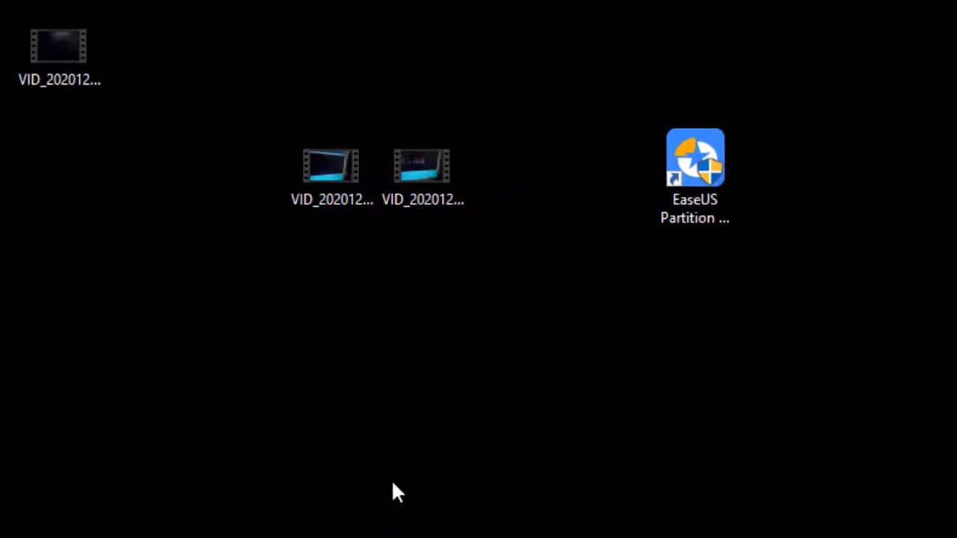
Launch EaseUS Partition Master from the desktop and dismiss its update notice
{"action": "left_click", "coordinate": [708, 183]}
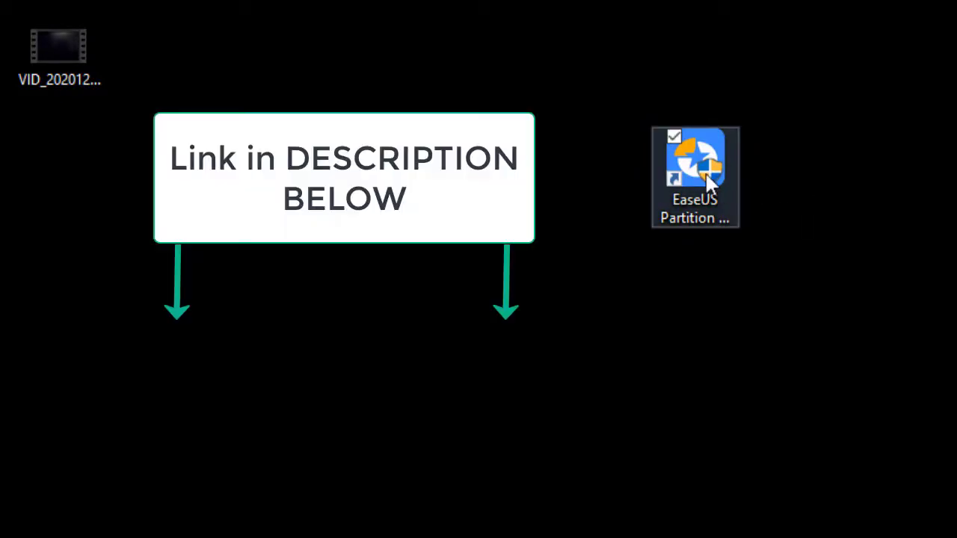
{"action": "left_click", "coordinate": [706, 173]}
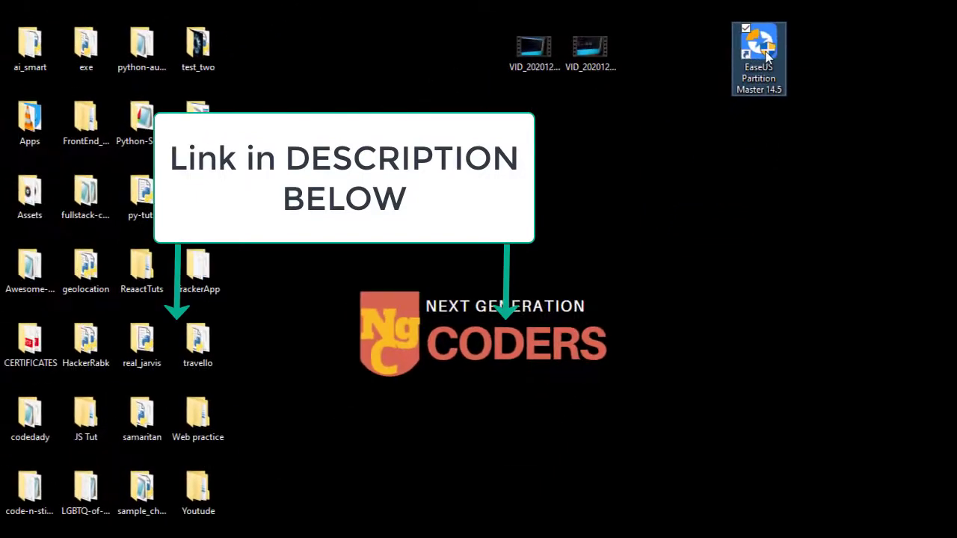
{"action": "double_click", "coordinate": [766, 56]}
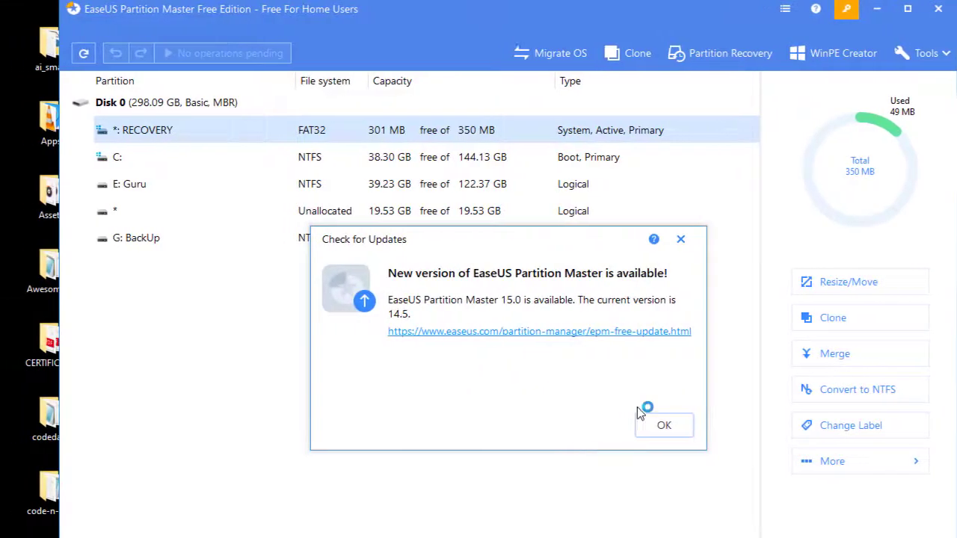
{"action": "left_click", "coordinate": [680, 239]}
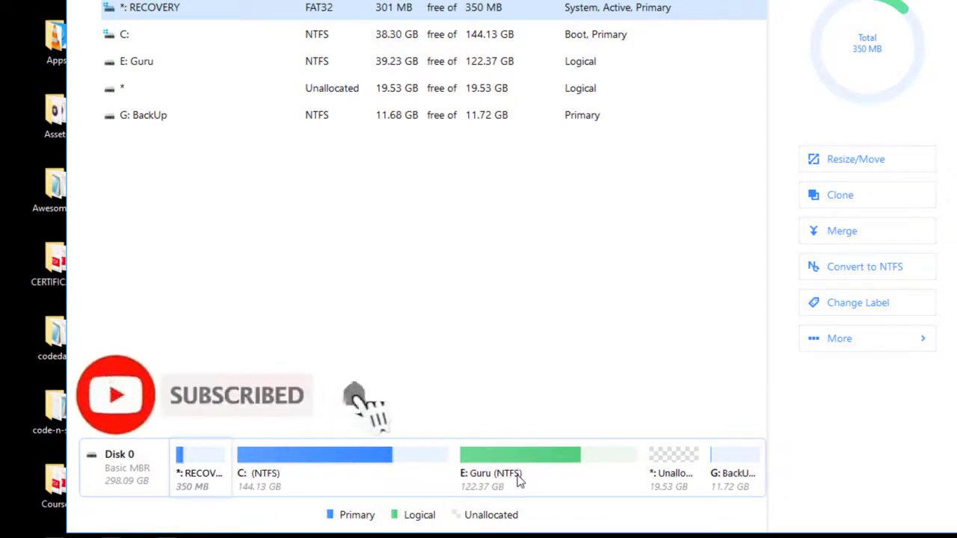
Use Resize/Move to shift the E: Guru partition past the unallocated space, placing that space directly after C: and keeping E: at 122.37 GB
{"action": "mouse_move", "coordinate": [526, 482]}
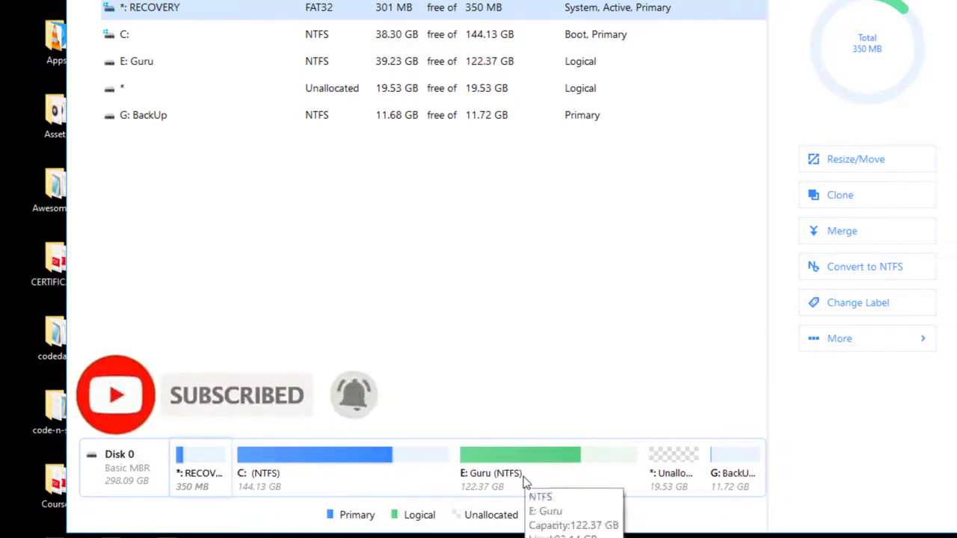
{"action": "mouse_move", "coordinate": [710, 457]}
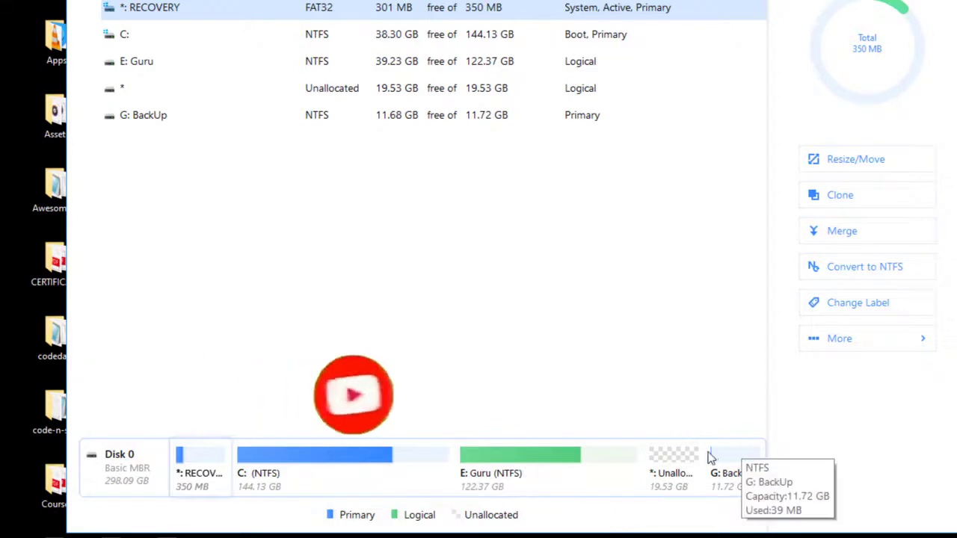
{"action": "mouse_move", "coordinate": [676, 460]}
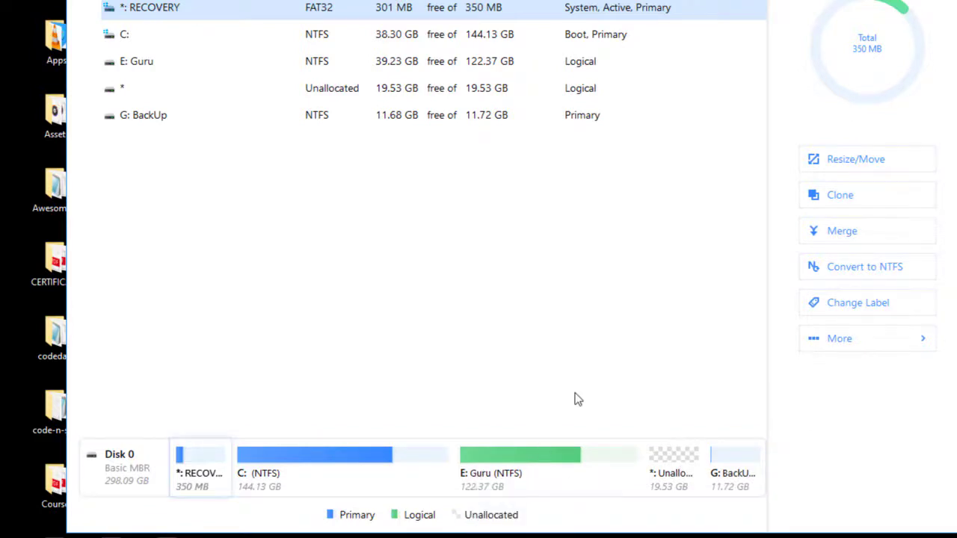
{"action": "left_click", "coordinate": [534, 476]}
{"action": "right_click", "coordinate": [536, 478]}
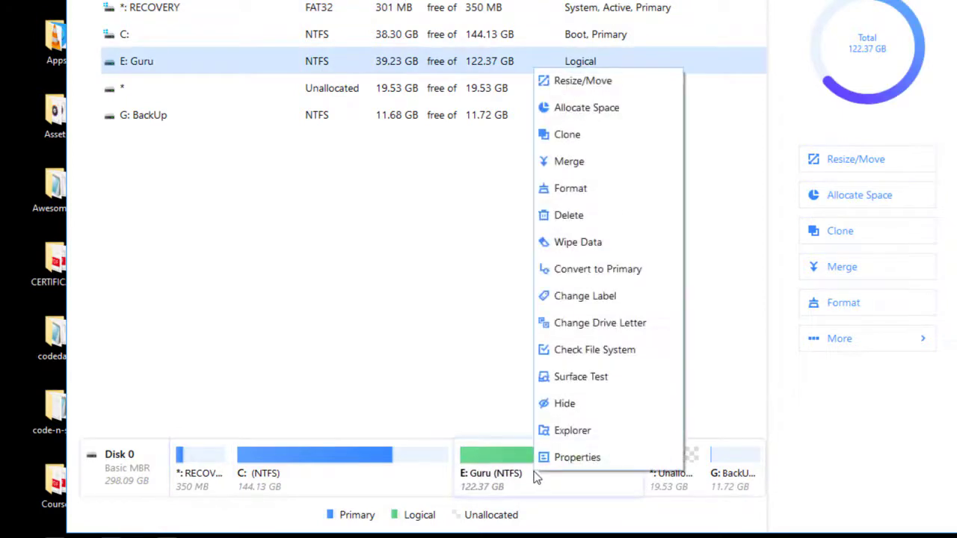
{"action": "left_click", "coordinate": [587, 84]}
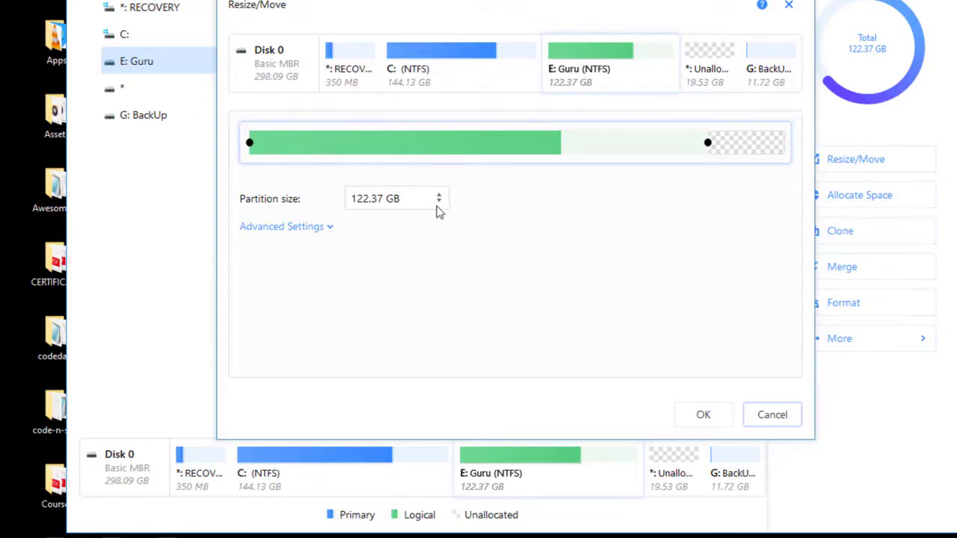
{"action": "key", "text": "ctrl+shift+Right"}
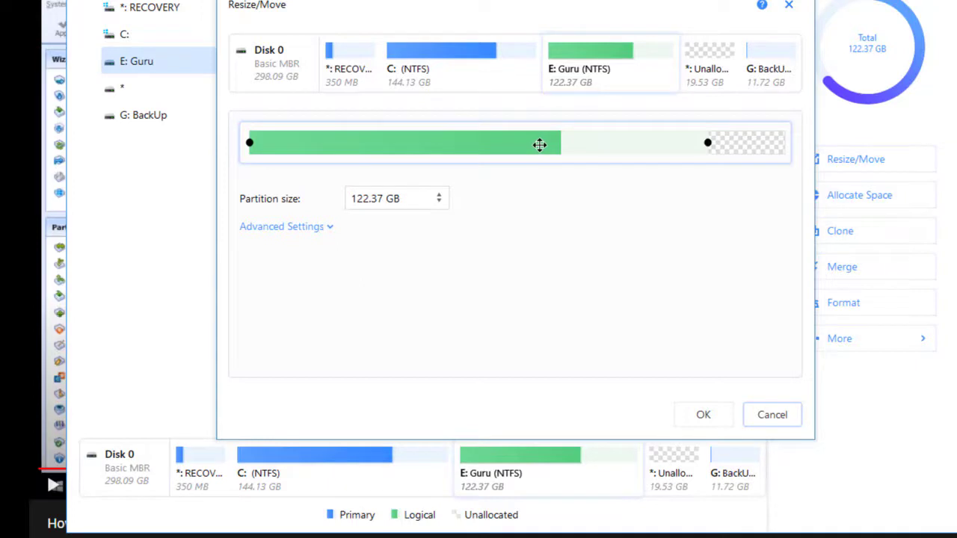
{"action": "left_click", "coordinate": [539, 145]}
{"action": "left_click_drag", "start_coordinate": [534, 145], "coordinate": [619, 149]}
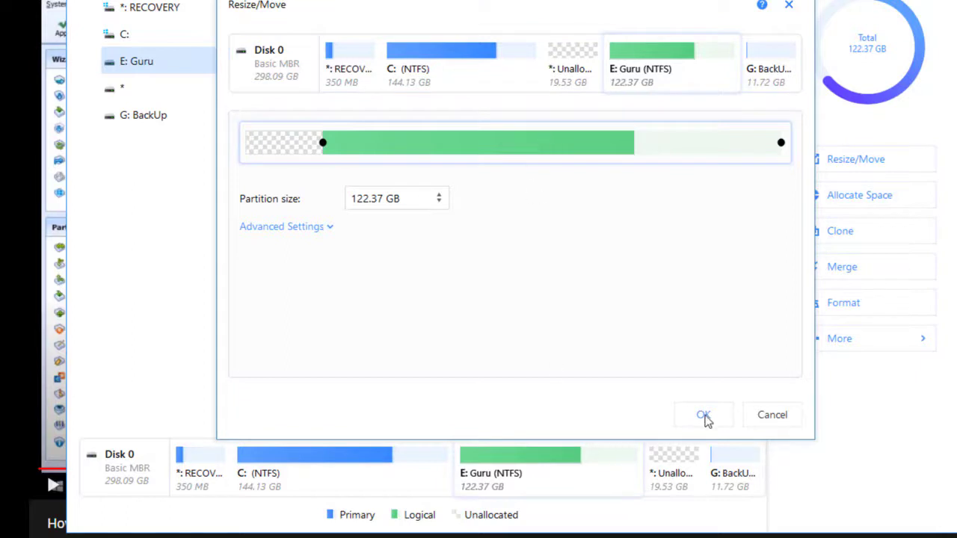
{"action": "left_click", "coordinate": [703, 417]}
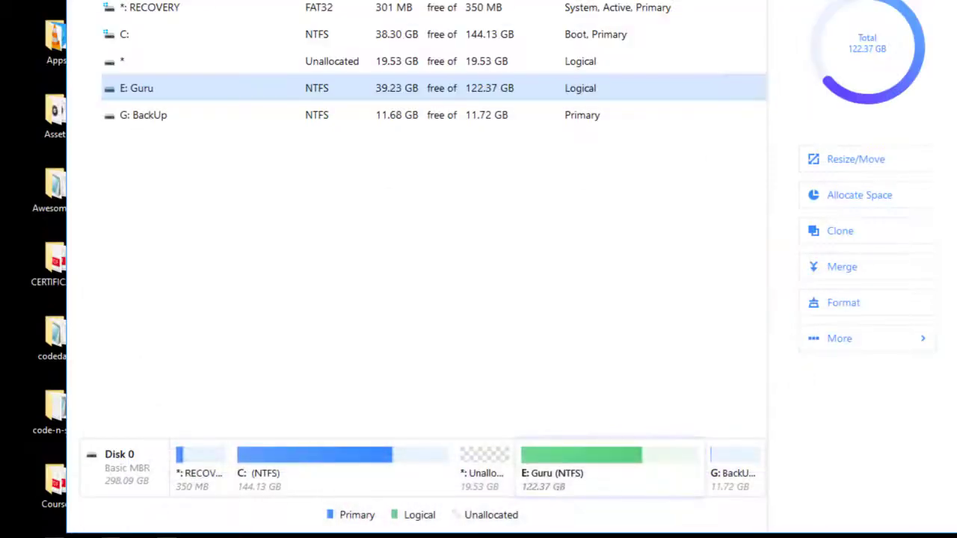
Use Resize/Move to extend the C: partition over all the adjacent unallocated space, to 163.66 GB
{"action": "left_click_drag", "start_coordinate": [448, 0], "coordinate": [447, 11]}
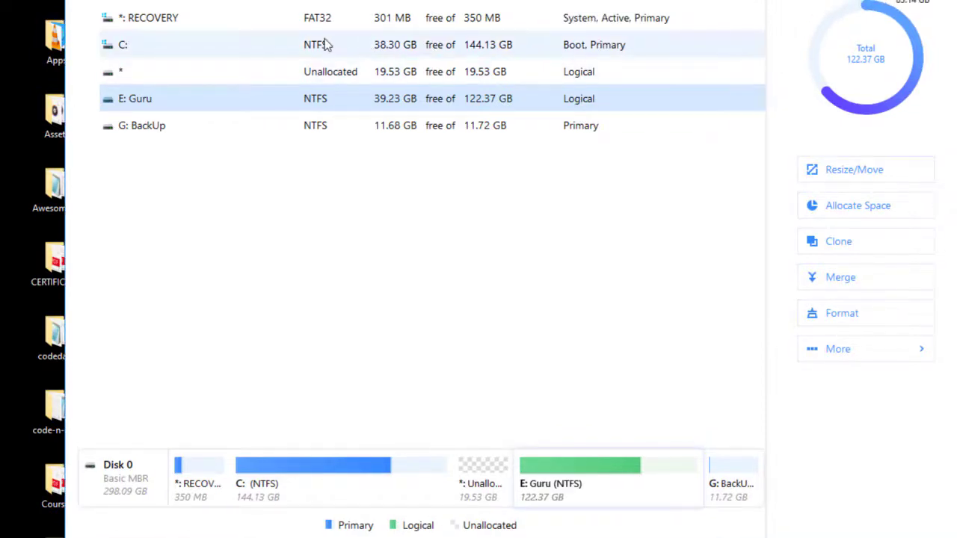
{"action": "left_click", "coordinate": [316, 471]}
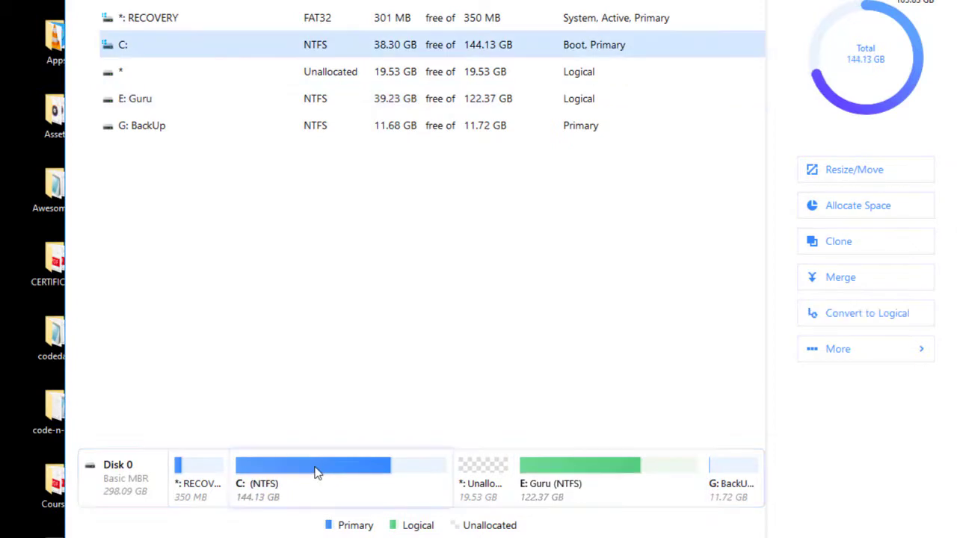
{"action": "right_click", "coordinate": [316, 471]}
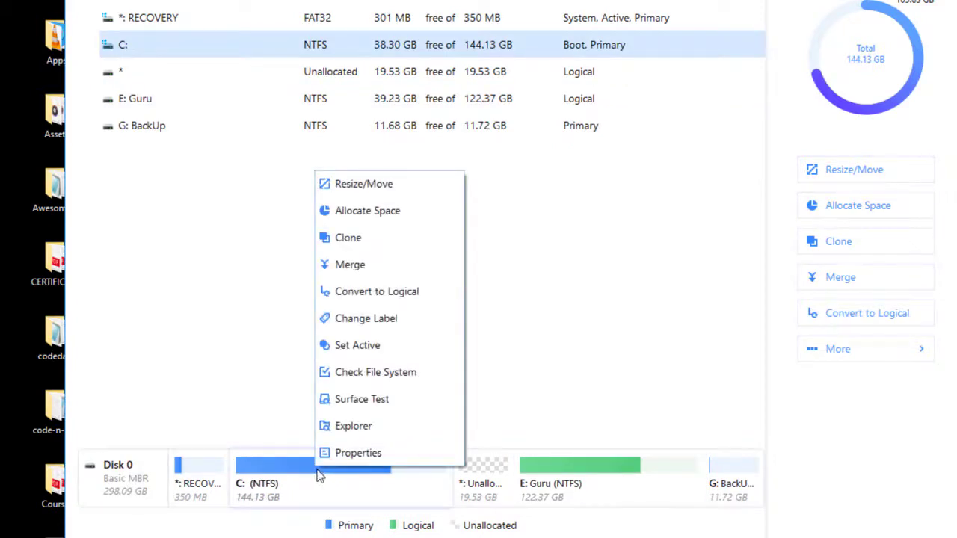
{"action": "left_click", "coordinate": [347, 187]}
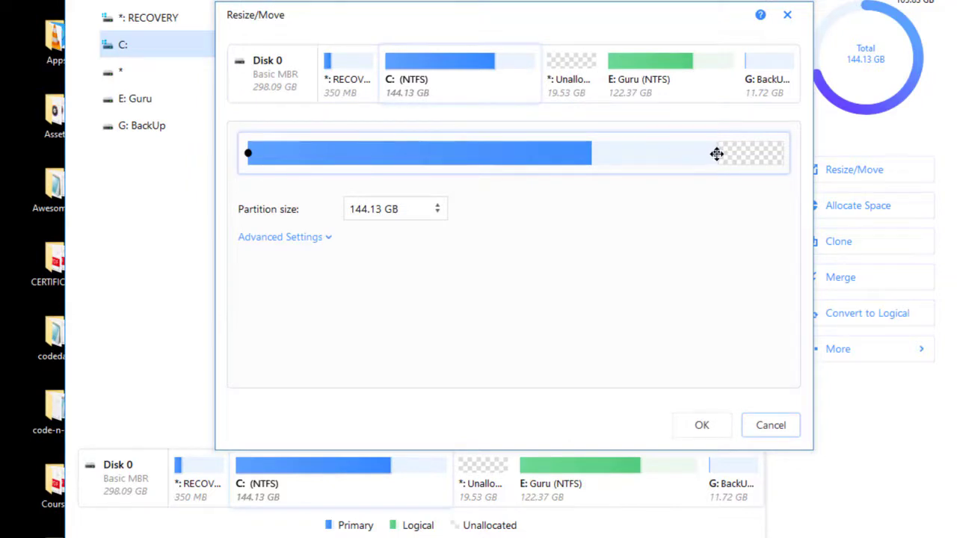
{"action": "left_click_drag", "start_coordinate": [716, 152], "coordinate": [781, 153]}
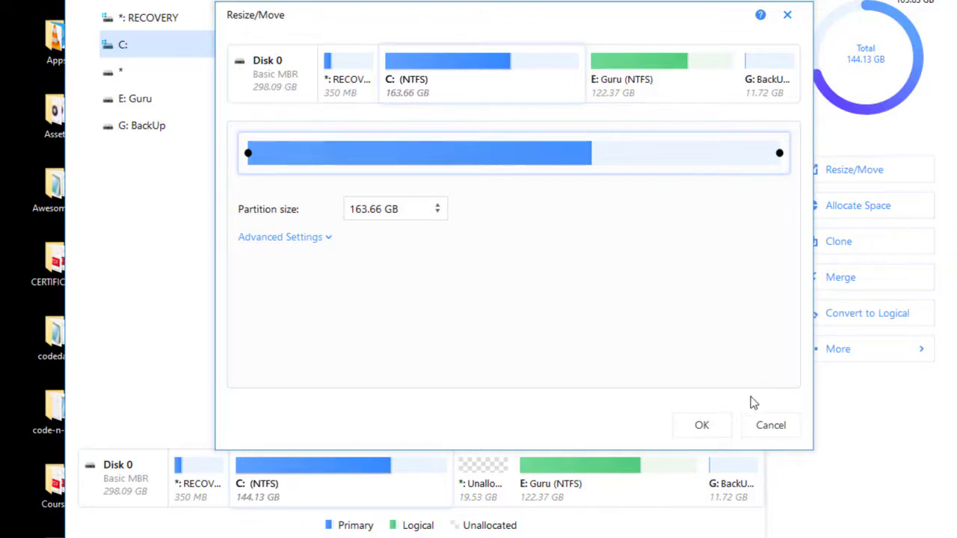
{"action": "left_click", "coordinate": [702, 426]}
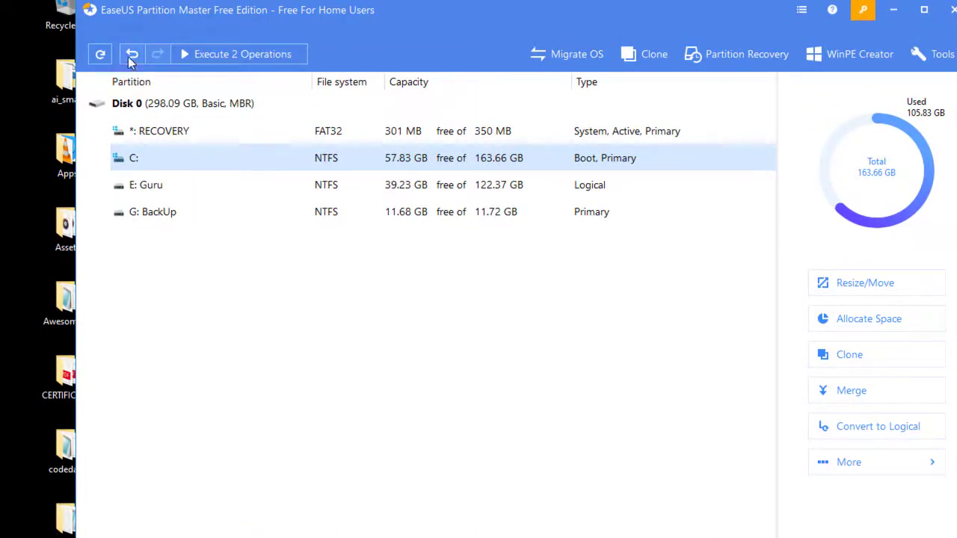
Execute and apply the two pending resize/move operations on E: and C:, then finish and dismiss the rating request
{"action": "mouse_move", "coordinate": [217, 63]}
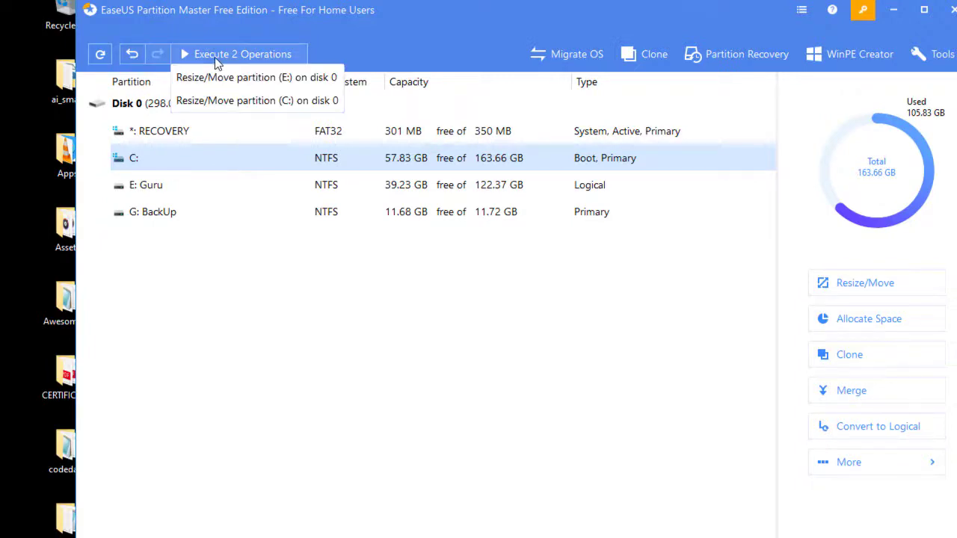
{"action": "left_click", "coordinate": [215, 57]}
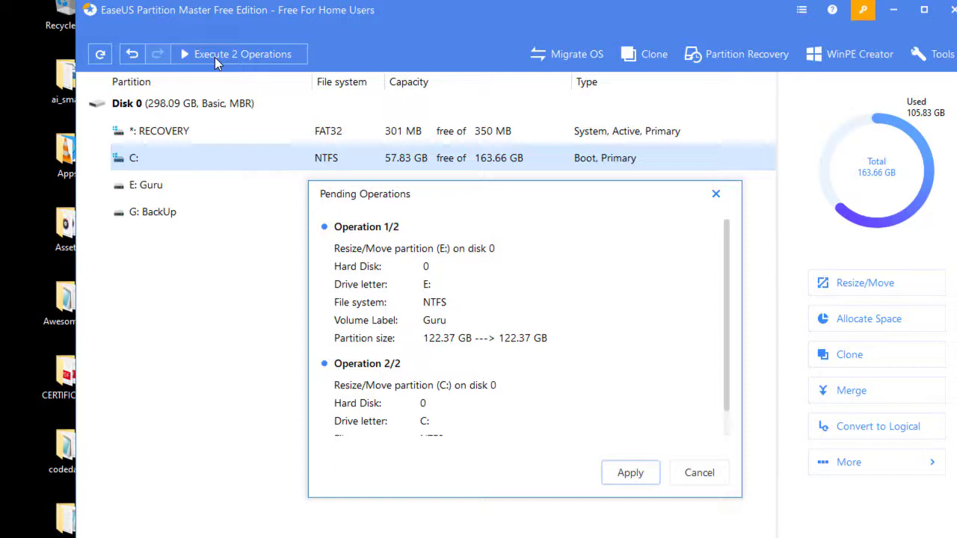
{"action": "scroll", "coordinate": [379, 293], "scroll_direction": "down", "scroll_amount": 1}
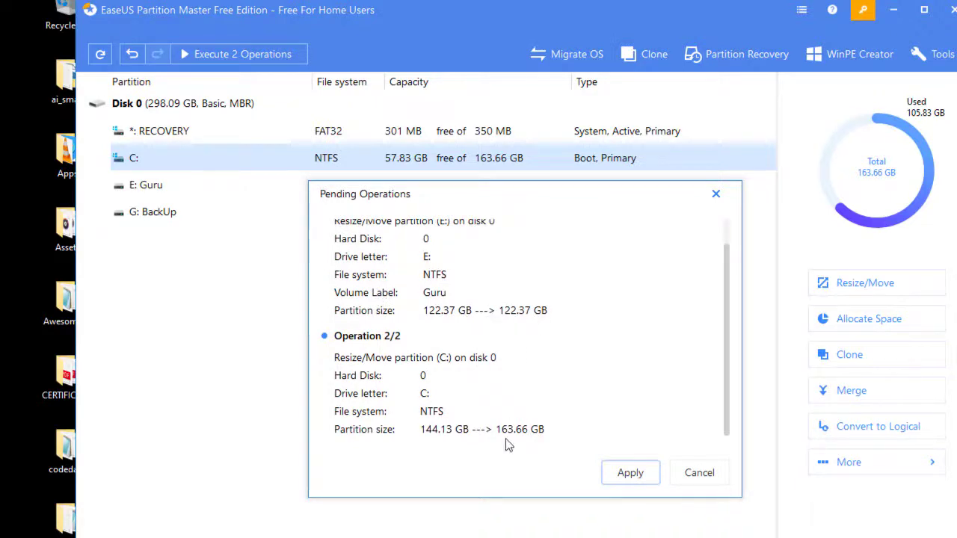
{"action": "left_click", "coordinate": [632, 473]}
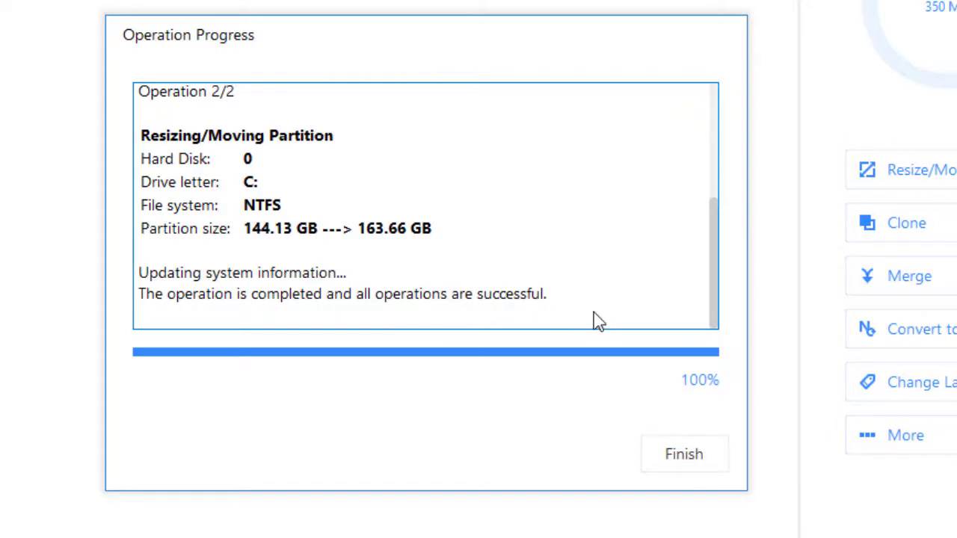
{"action": "left_click", "coordinate": [680, 450]}
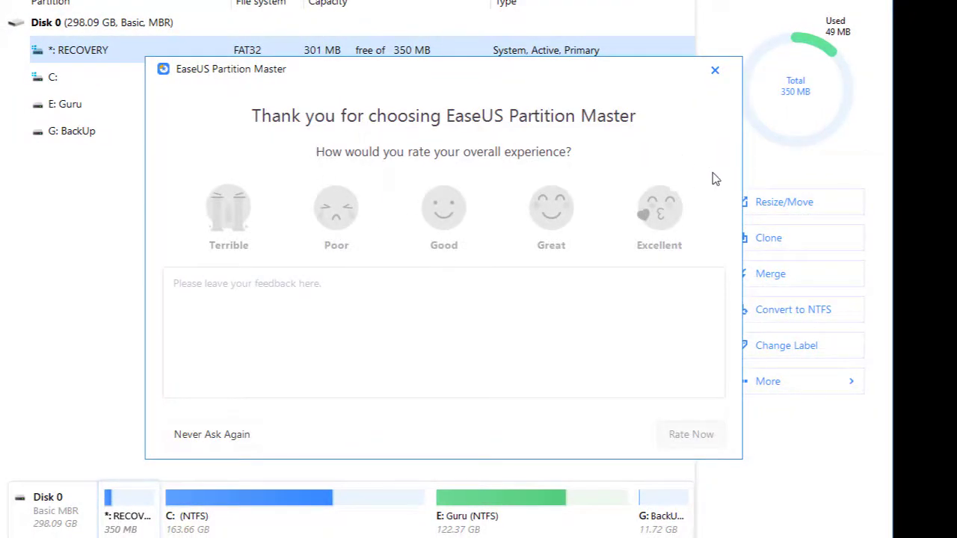
{"action": "left_click", "coordinate": [715, 72]}
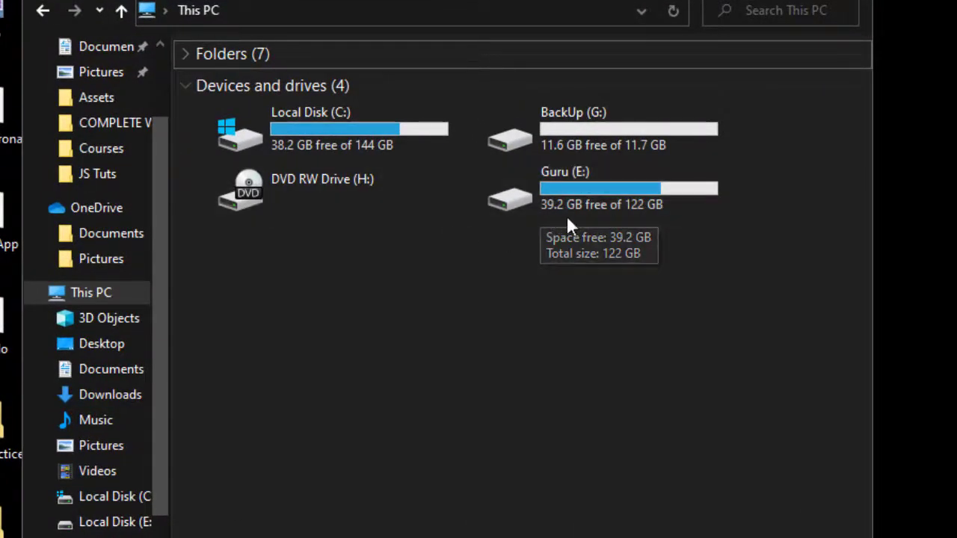
Refresh This PC in File Explorer and check the size of Local Disk (C:)
{"action": "right_click", "coordinate": [512, 270]}
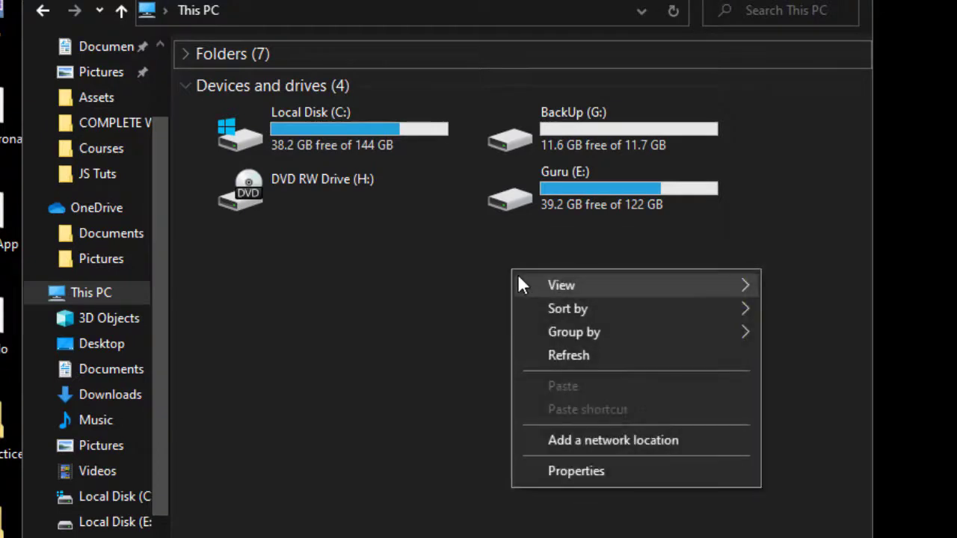
{"action": "left_click", "coordinate": [539, 353]}
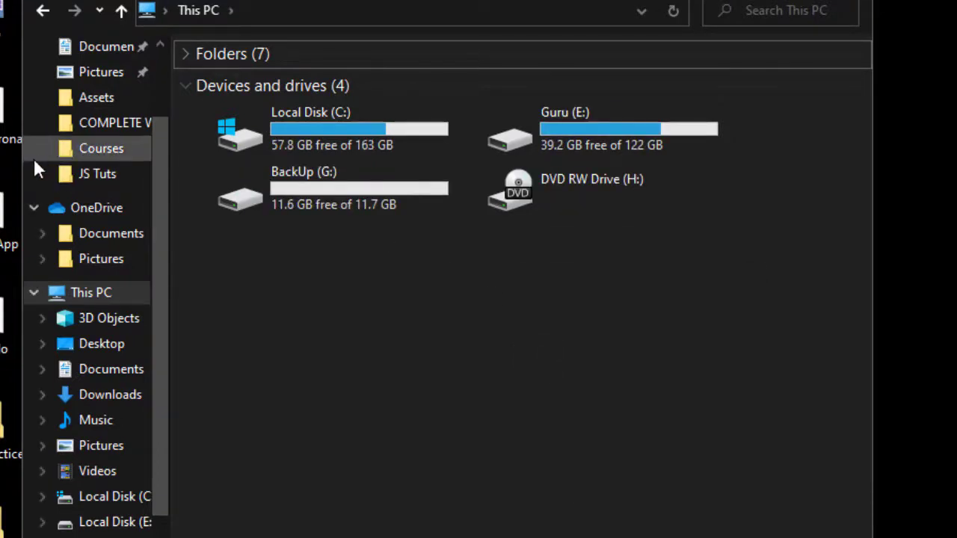
{"action": "left_click_drag", "start_coordinate": [21, 194], "coordinate": [0, 195]}
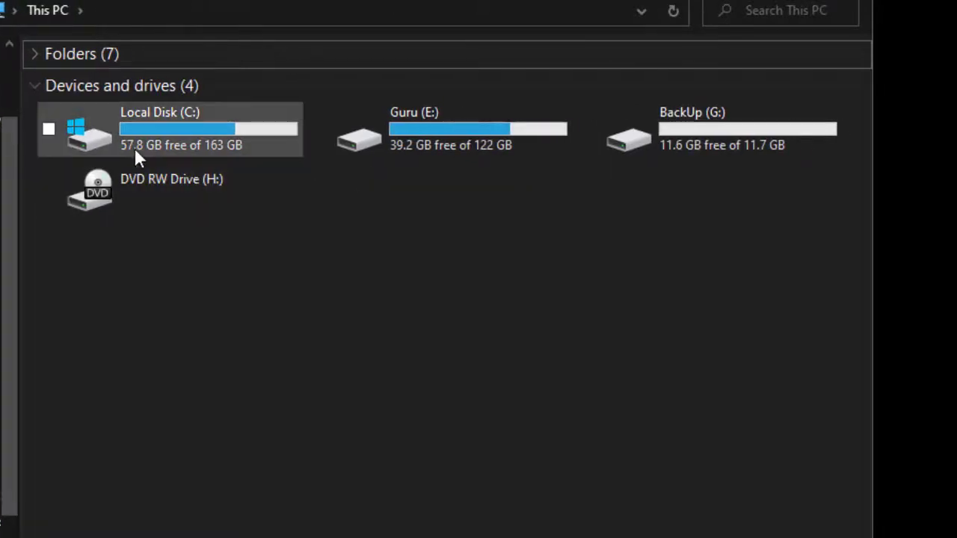